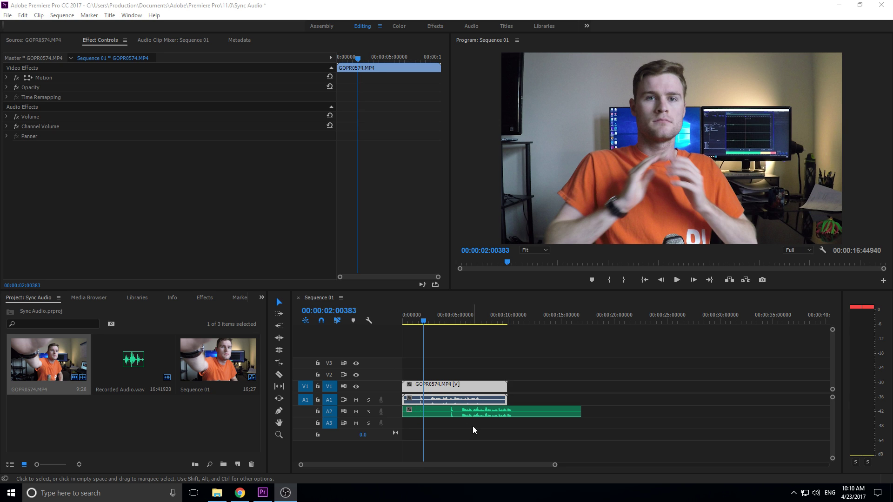
- Trim both ends off Recorded Audio.wav on A2, leaving about 6 seconds, then select all three clips
{"action": "left_click", "coordinate": [484, 463]}
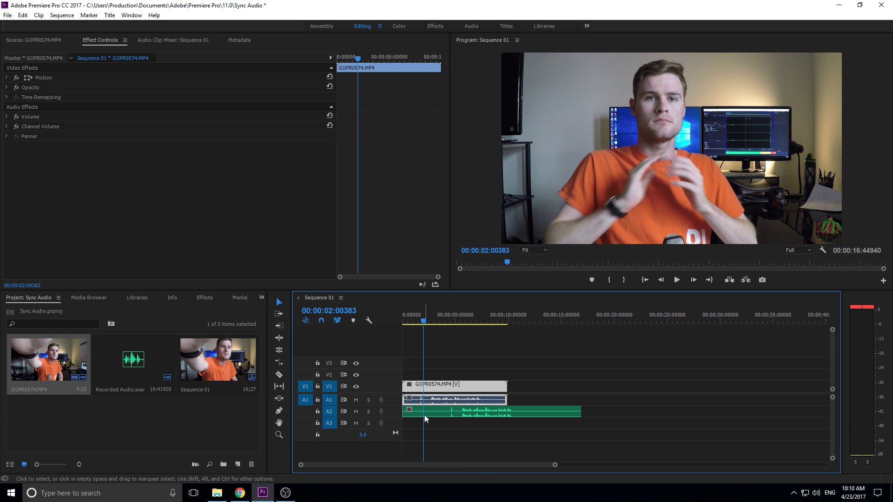
{"action": "scroll", "coordinate": [449, 456], "scroll_direction": "up", "scroll_amount": 1}
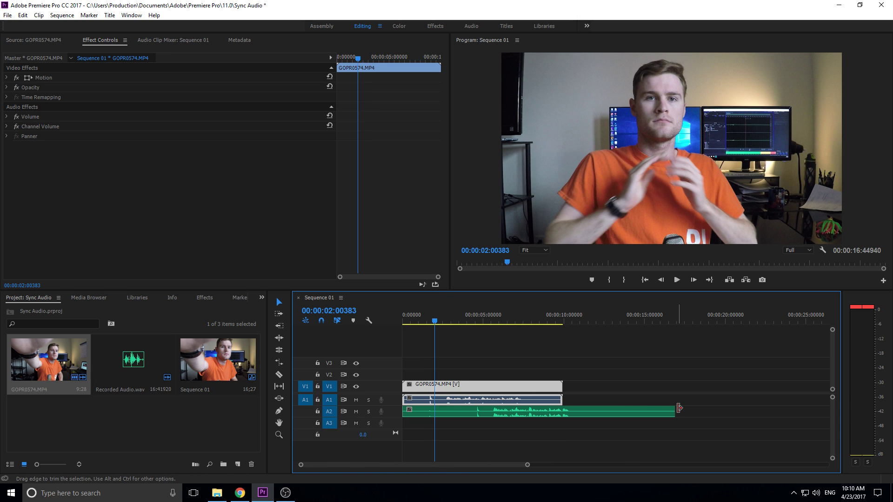
{"action": "left_click_drag", "start_coordinate": [678, 412], "coordinate": [576, 413]}
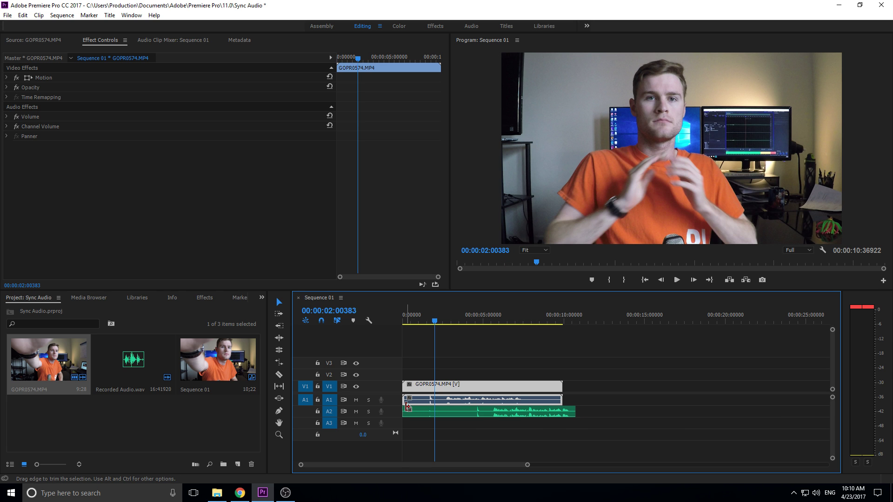
{"action": "left_click_drag", "start_coordinate": [408, 412], "coordinate": [470, 411]}
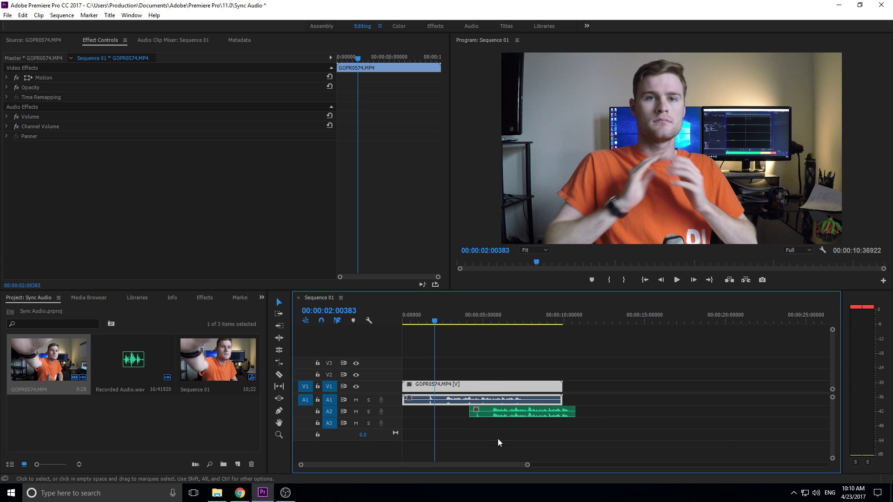
{"action": "left_click_drag", "start_coordinate": [562, 363], "coordinate": [428, 442]}
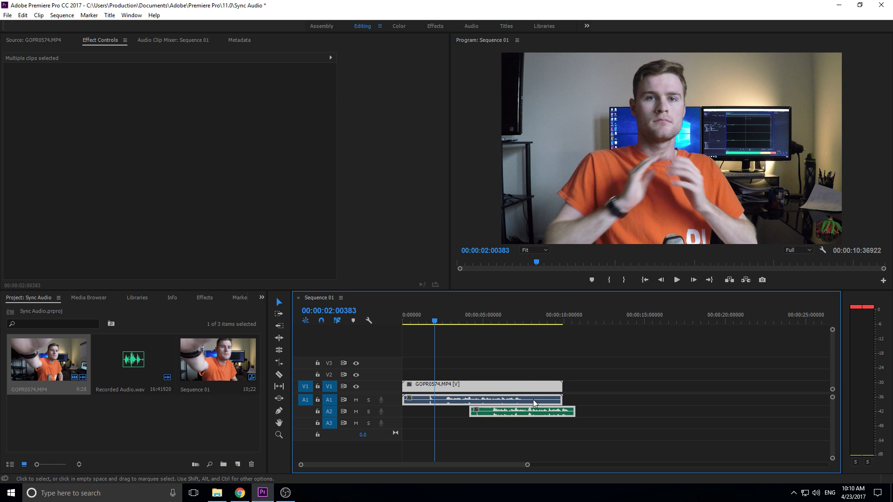
- Synchronize the selected clips using Audio as the sync point, shifting GOPR0574.MP4 later
{"action": "right_click", "coordinate": [524, 387]}
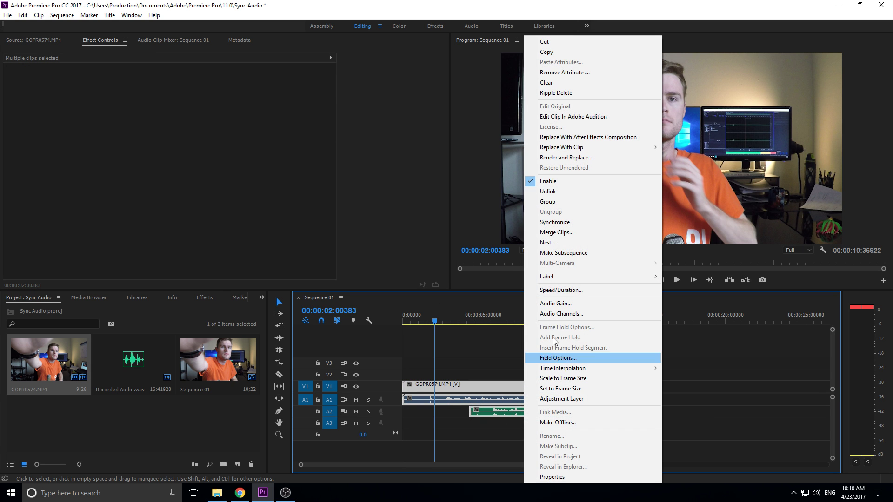
{"action": "left_click", "coordinate": [574, 225]}
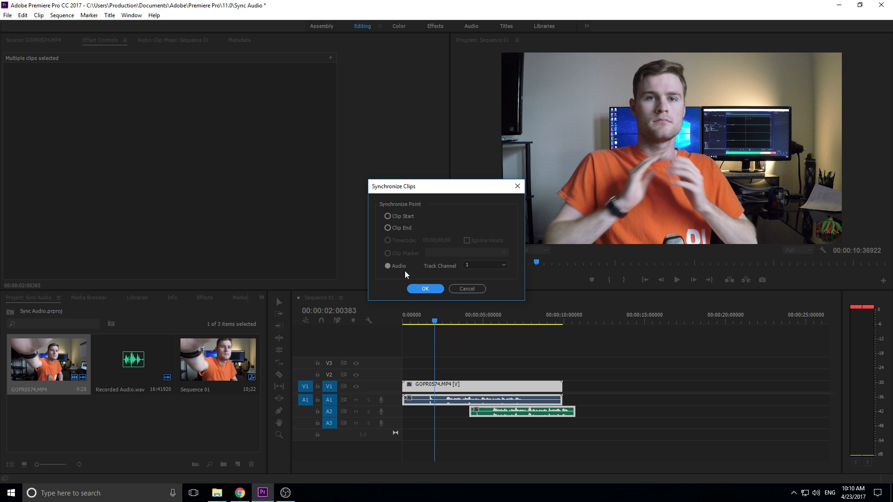
{"action": "left_click", "coordinate": [426, 289]}
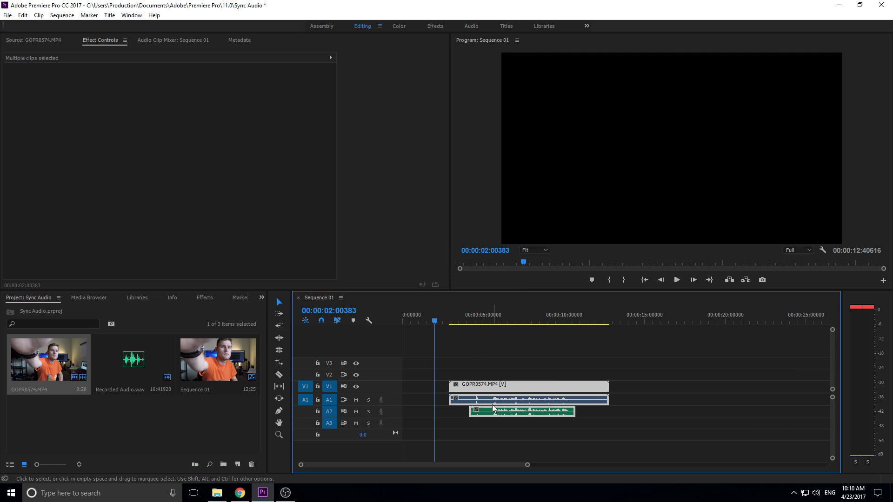
{"action": "key", "text": "equal"}
{"action": "key", "text": "equal"}
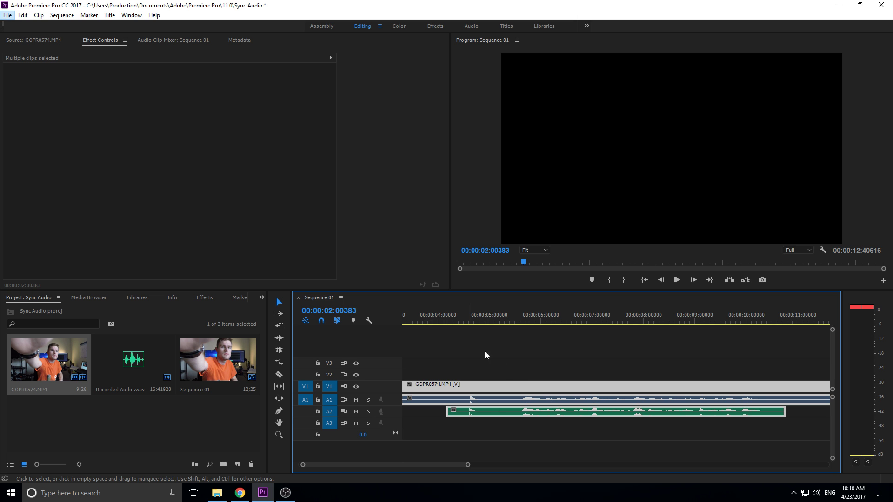
- Set the playhead just before 4 seconds and play the sequence to check the sync
{"action": "left_click", "coordinate": [467, 316]}
{"action": "left_click_drag", "start_coordinate": [467, 317], "coordinate": [465, 317]}
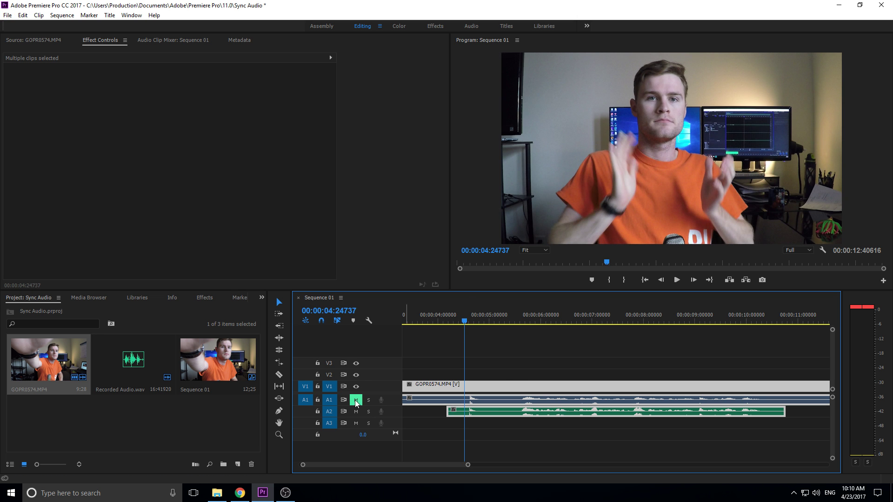
{"action": "left_click", "coordinate": [472, 426]}
{"action": "key", "text": "space"}
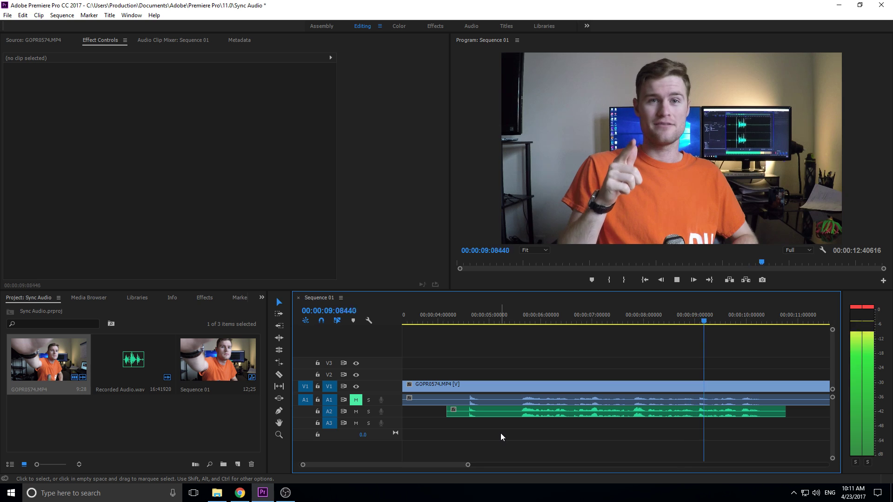
{"action": "key", "text": "space"}
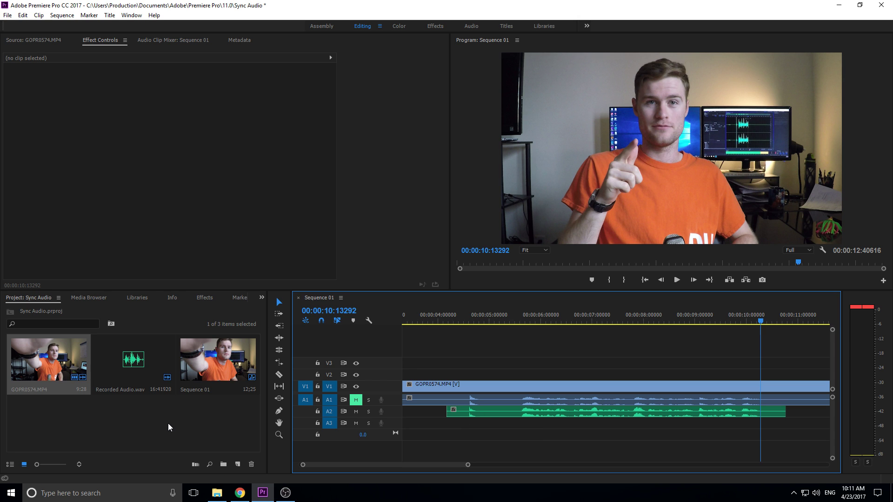
- Merge GOPR0574.MP4 and Recorded Audio.wav into 'GOPR0574.MP4 - Merged', synced by Audio
{"action": "left_click", "coordinate": [140, 420]}
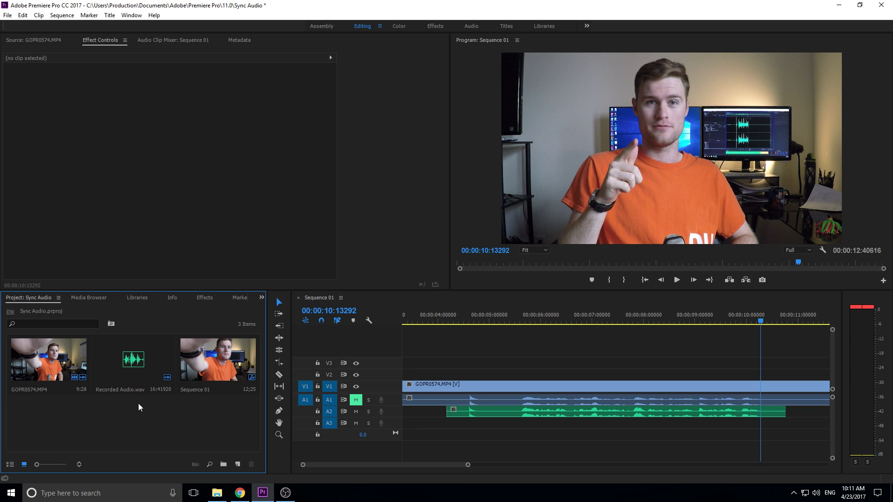
{"action": "left_click_drag", "start_coordinate": [138, 404], "coordinate": [62, 365]}
{"action": "right_click", "coordinate": [62, 366]}
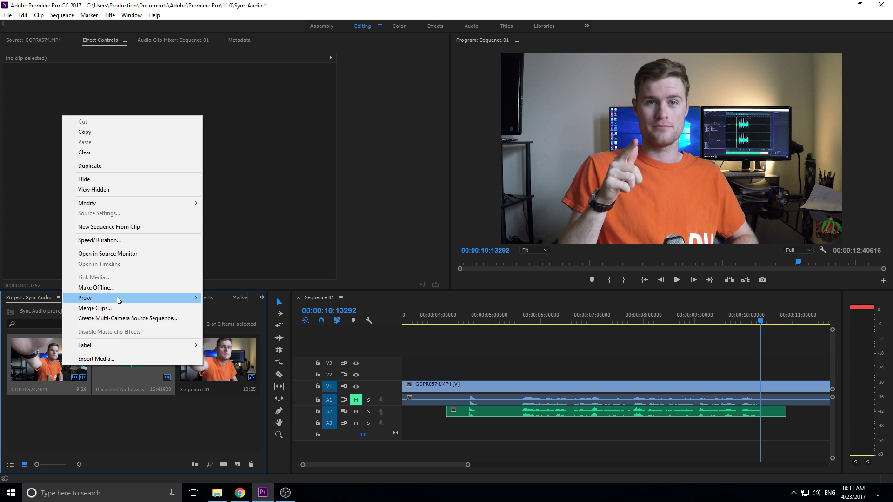
{"action": "left_click", "coordinate": [119, 309]}
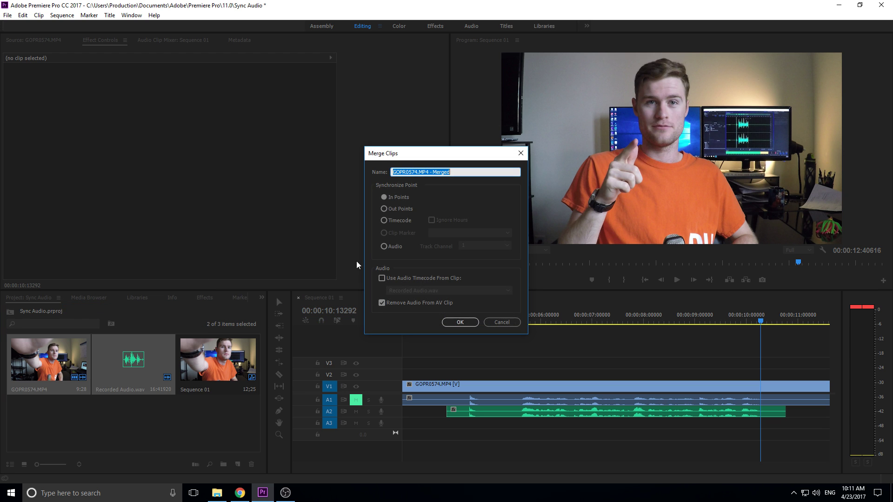
{"action": "left_click", "coordinate": [385, 247]}
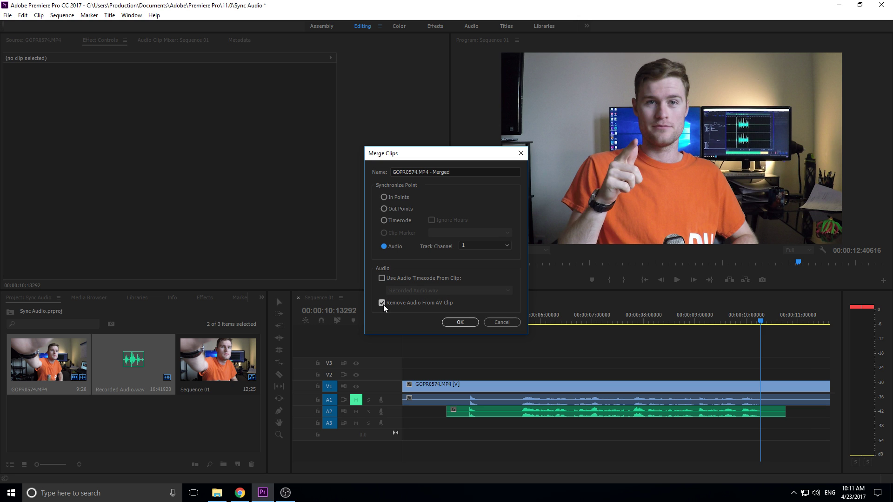
{"action": "left_click", "coordinate": [461, 323]}
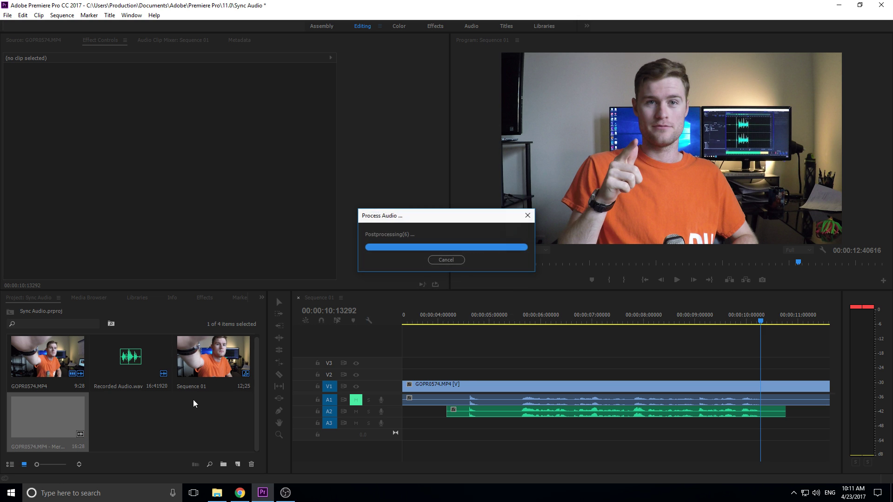
- Replace the original clips in the sequence with the merged clip and play it from about 6.4 seconds
{"action": "left_click_drag", "start_coordinate": [41, 418], "coordinate": [425, 355]}
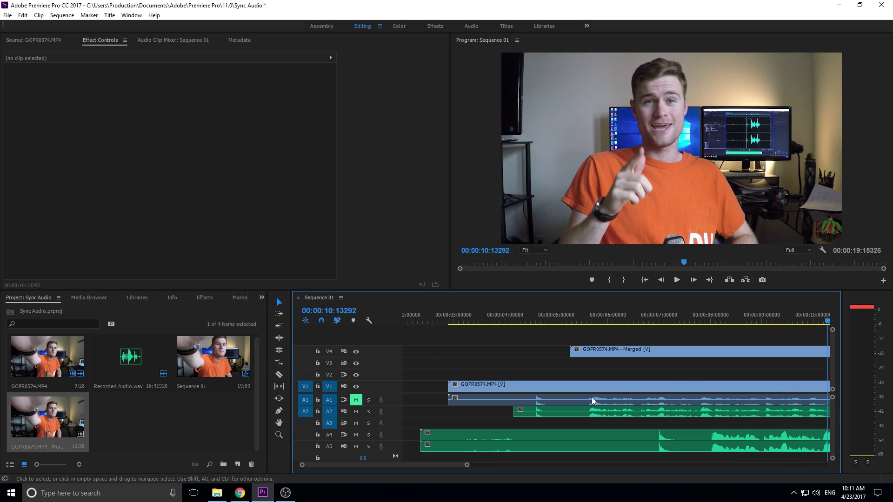
{"action": "left_click", "coordinate": [654, 316]}
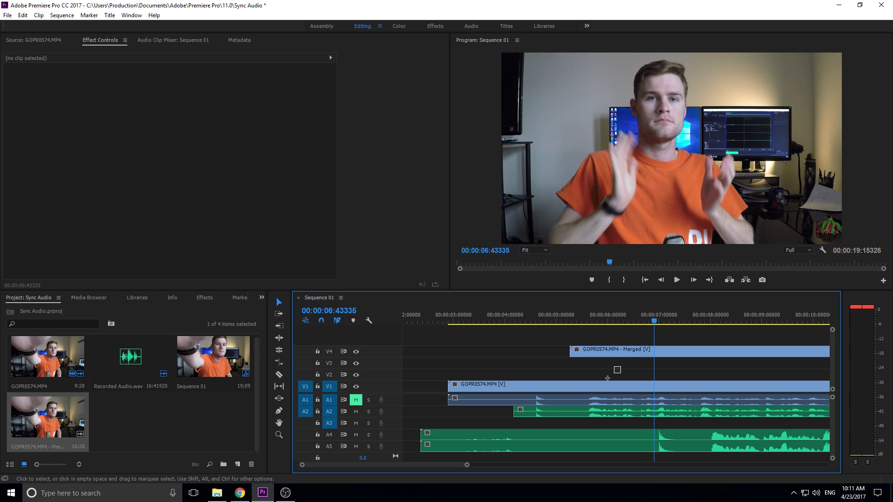
{"action": "left_click_drag", "start_coordinate": [618, 369], "coordinate": [489, 425]}
{"action": "key", "text": "Delete"}
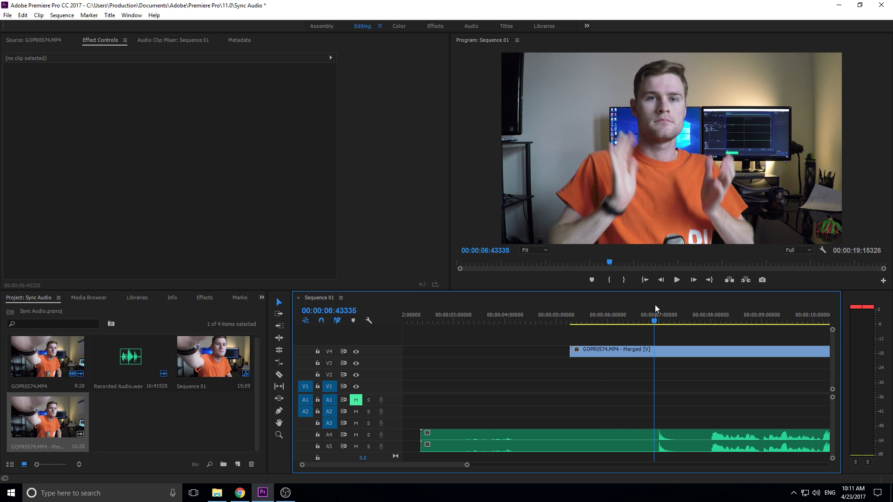
{"action": "left_click", "coordinate": [653, 318]}
{"action": "key", "text": "space"}
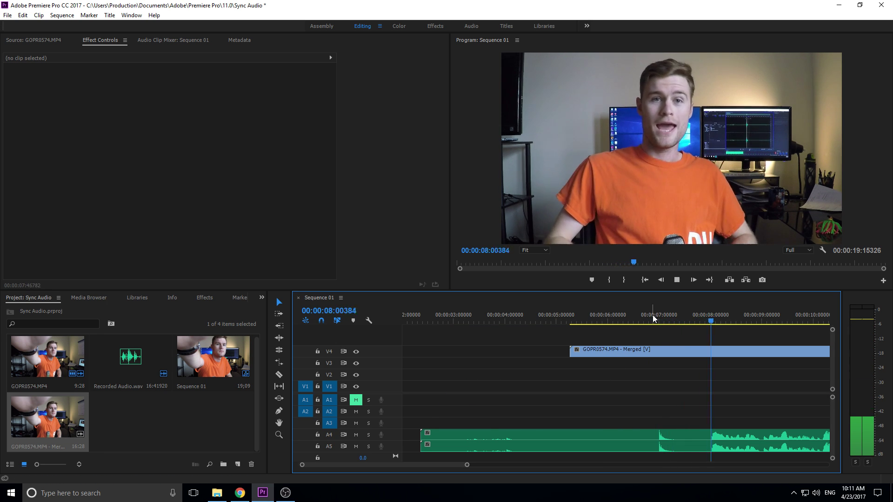
{"action": "key", "text": "space"}
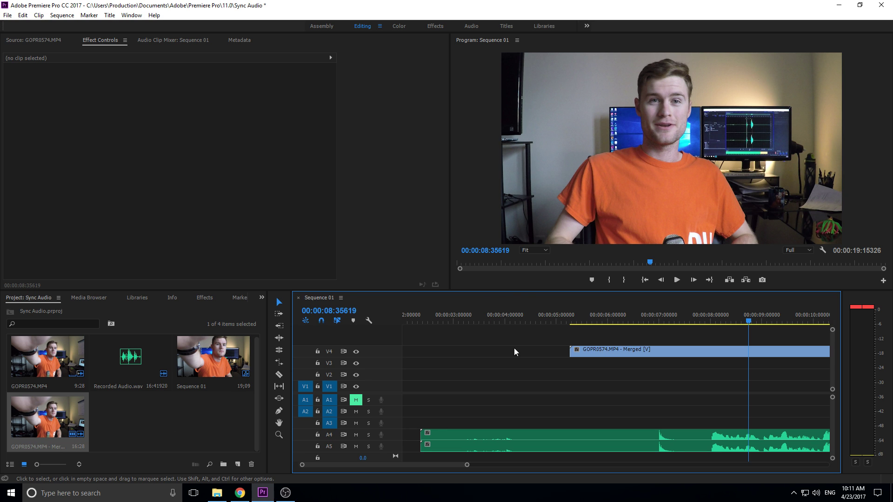
- Undo back to the separate original clips, removing the merged clip and the synchronization
{"action": "key", "text": "minus"}
{"action": "key", "text": "minus"}
{"action": "key", "text": "minus"}
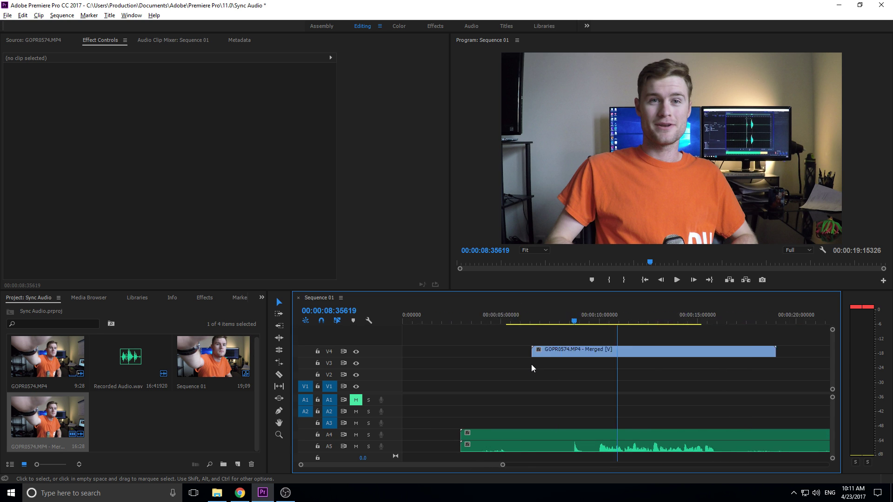
{"action": "key", "text": "ctrl+z"}
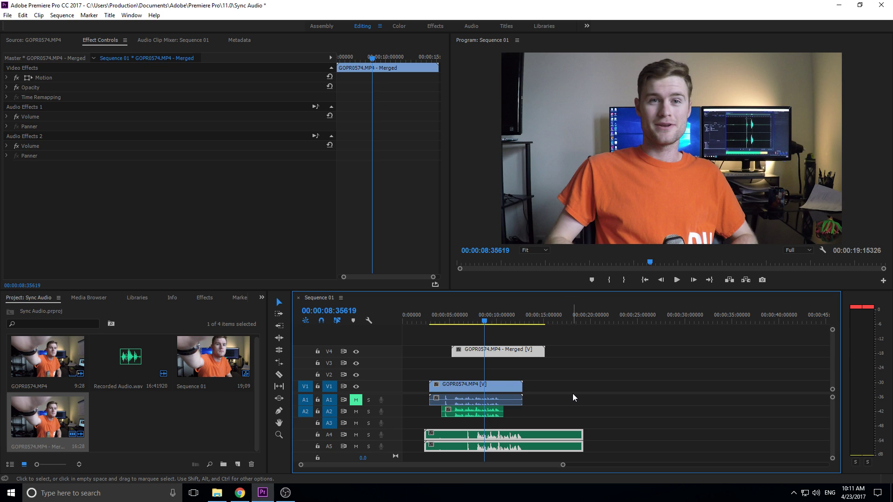
{"action": "key", "text": "ctrl+z"}
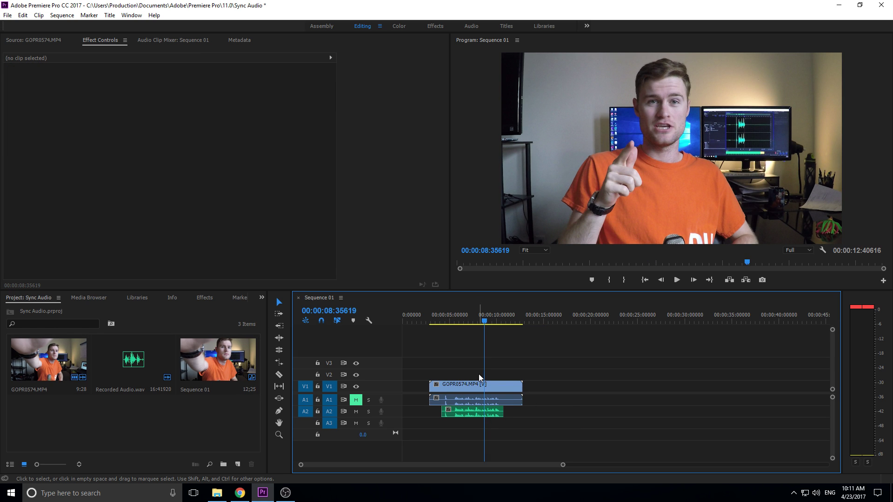
{"action": "key", "text": "ctrl+z"}
- Turn off Show Audio Time Units so timecodes read in frames, zoomed toward the sequence start
{"action": "scroll", "coordinate": [431, 425], "scroll_direction": "up", "scroll_amount": 4}
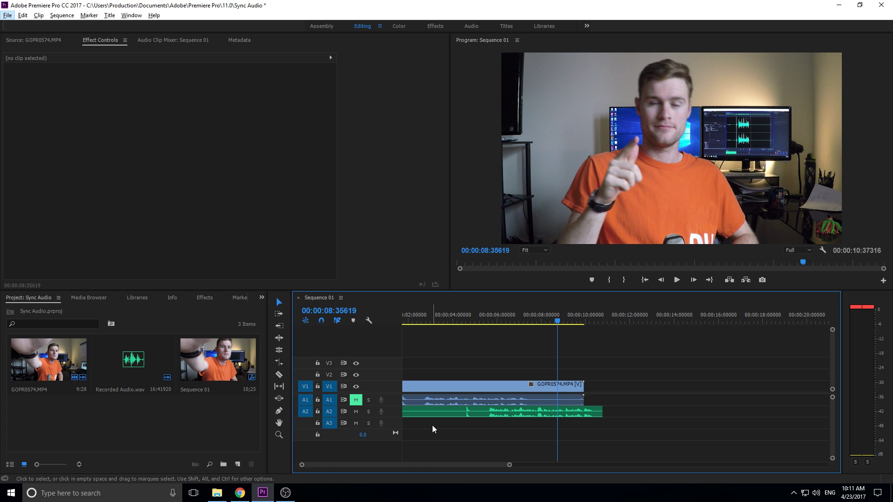
{"action": "right_click", "coordinate": [534, 317]}
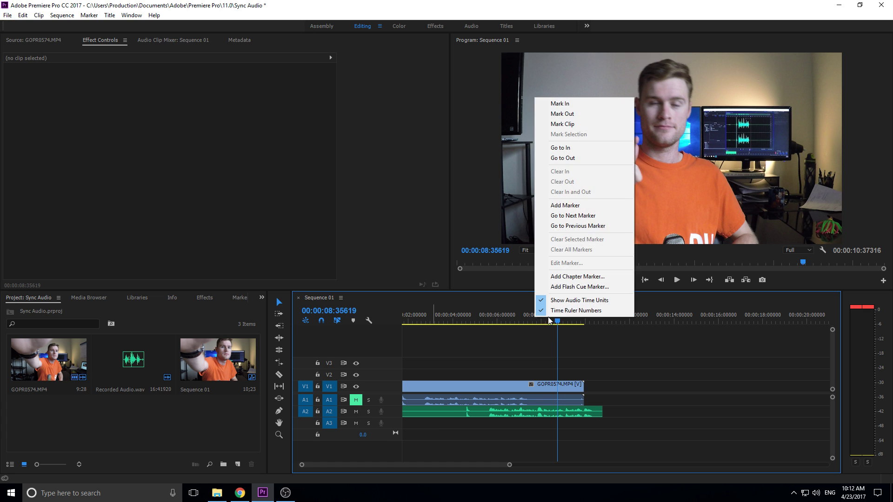
{"action": "left_click", "coordinate": [577, 301]}
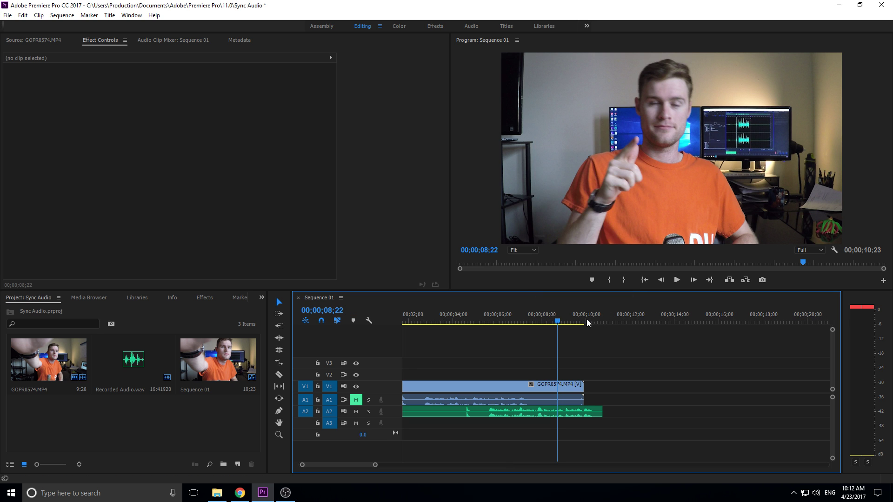
{"action": "scroll", "coordinate": [470, 422], "scroll_direction": "up", "scroll_amount": 3}
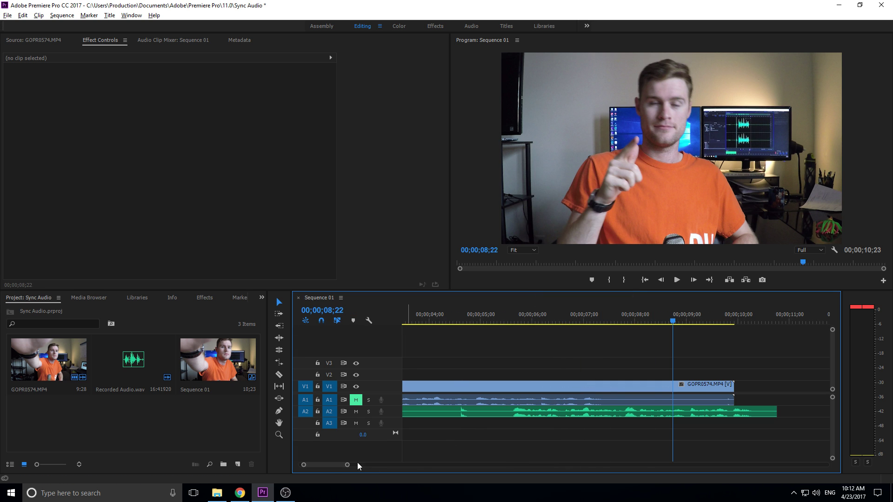
{"action": "scroll", "coordinate": [315, 466], "scroll_direction": "up", "scroll_amount": 2}
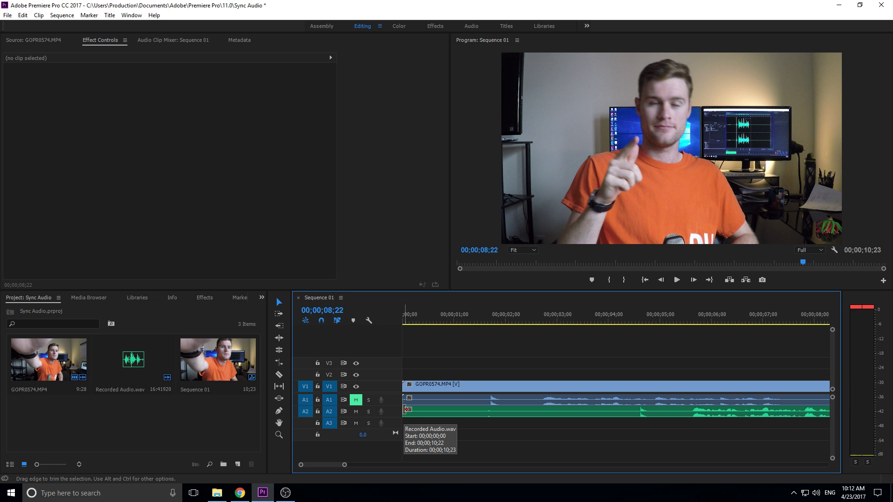
- Slide Recorded Audio.wav right so its clap aligns with the camera audio's clap, refined to the frame
{"action": "left_click_drag", "start_coordinate": [404, 410], "coordinate": [512, 413]}
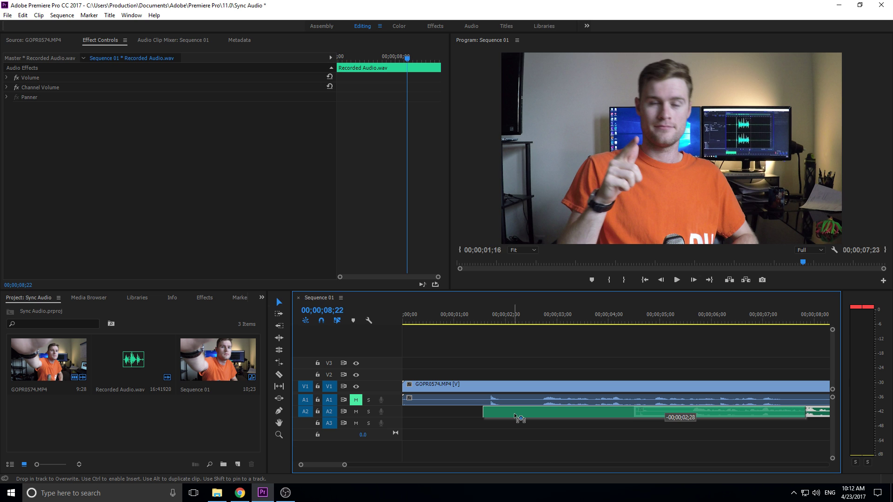
{"action": "key", "text": "equal"}
{"action": "key", "text": "equal"}
{"action": "key", "text": "equal"}
{"action": "key", "text": "equal"}
{"action": "key", "text": "equal"}
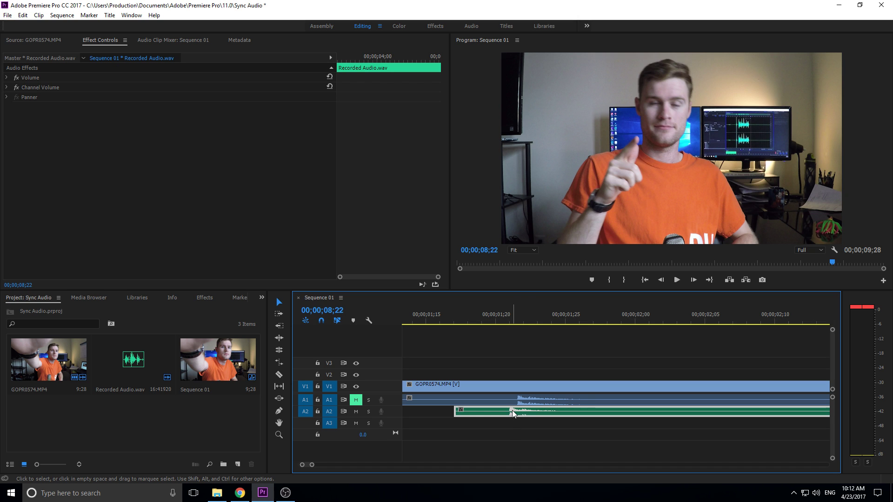
{"action": "mouse_move", "coordinate": [514, 410]}
{"action": "left_mouse_down"}
{"action": "mouse_move", "coordinate": [526, 410]}
{"action": "mouse_move", "coordinate": [512, 412]}
{"action": "left_mouse_up"}
{"action": "left_click", "coordinate": [535, 440]}
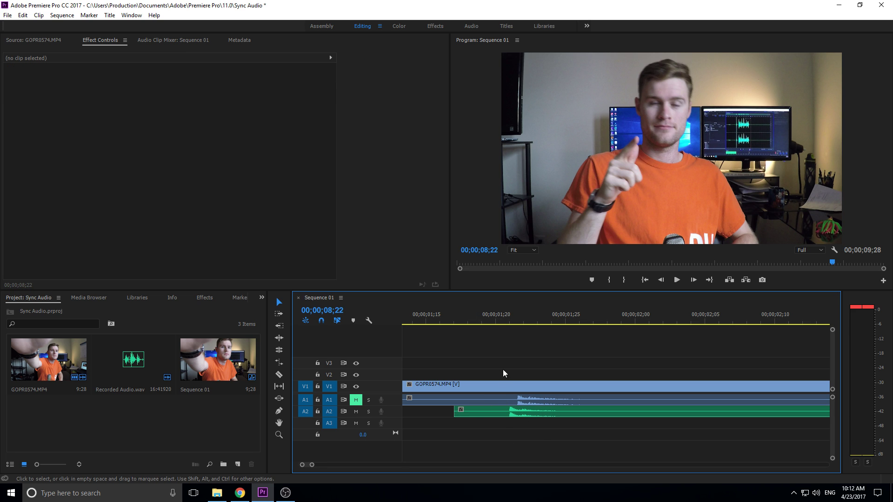
- Re-enable Show Audio Time Units and nudge Recorded Audio.wav about 174 samples later to match claps
{"action": "right_click", "coordinate": [547, 318]}
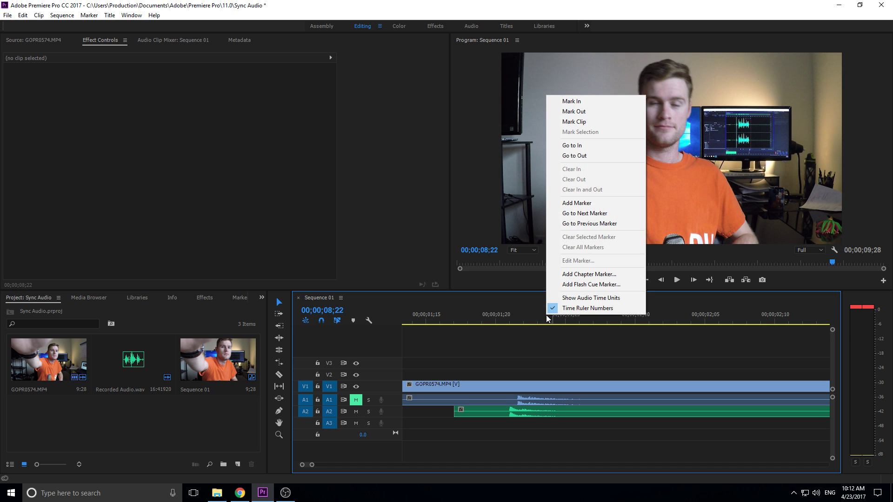
{"action": "left_click", "coordinate": [564, 299]}
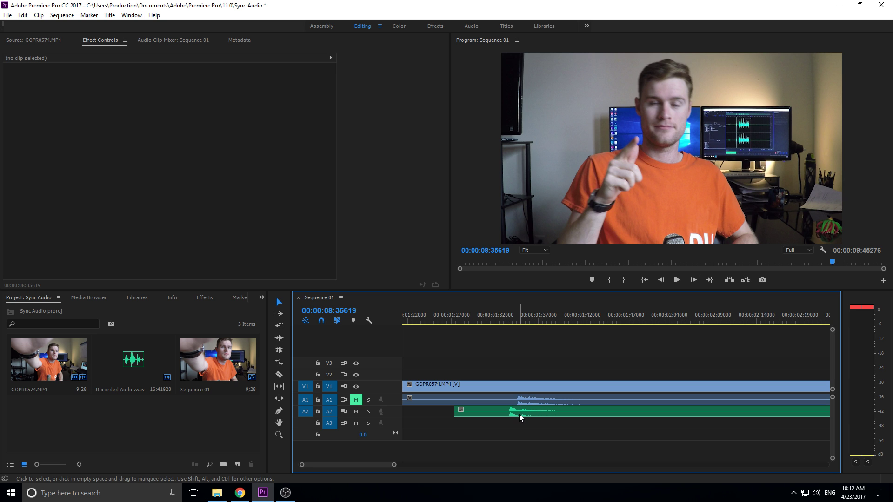
{"action": "scroll", "coordinate": [507, 437], "scroll_direction": "up", "scroll_amount": 4}
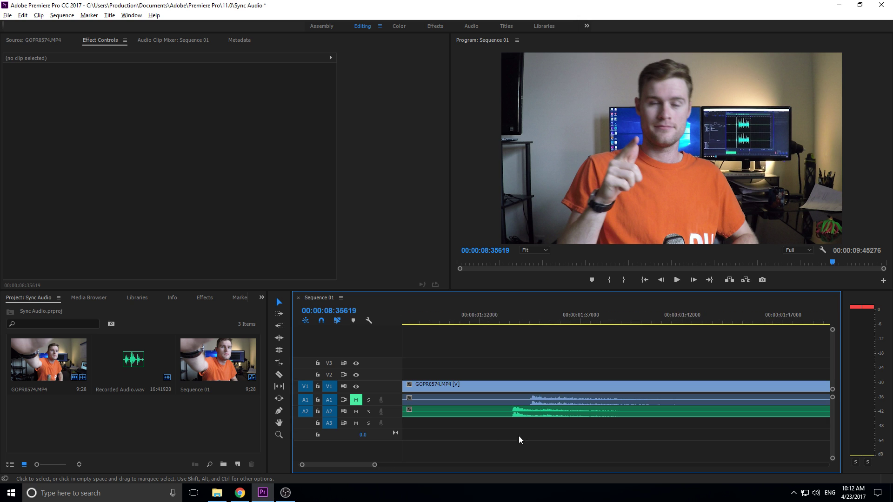
{"action": "left_click_drag", "start_coordinate": [507, 409], "coordinate": [554, 412]}
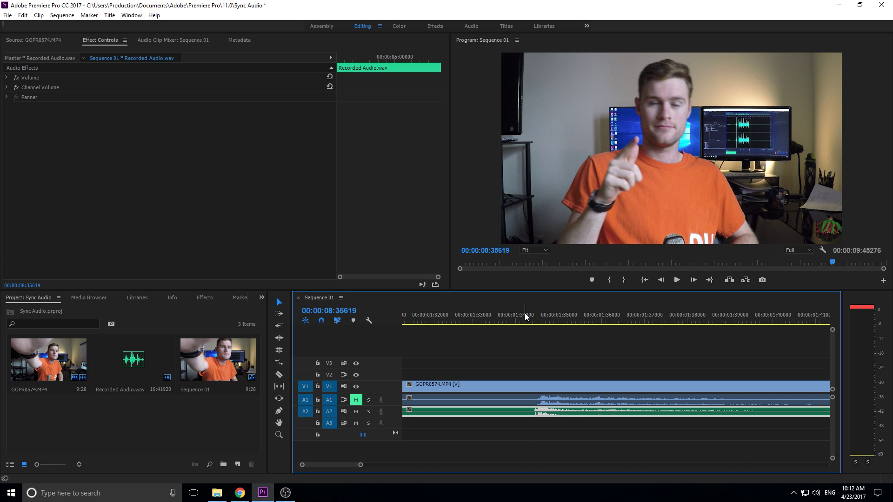
- Park the playhead on the clap at 00:00:01:34326 and zoom in to compare both waveforms
{"action": "left_click_drag", "start_coordinate": [525, 313], "coordinate": [529, 315]}
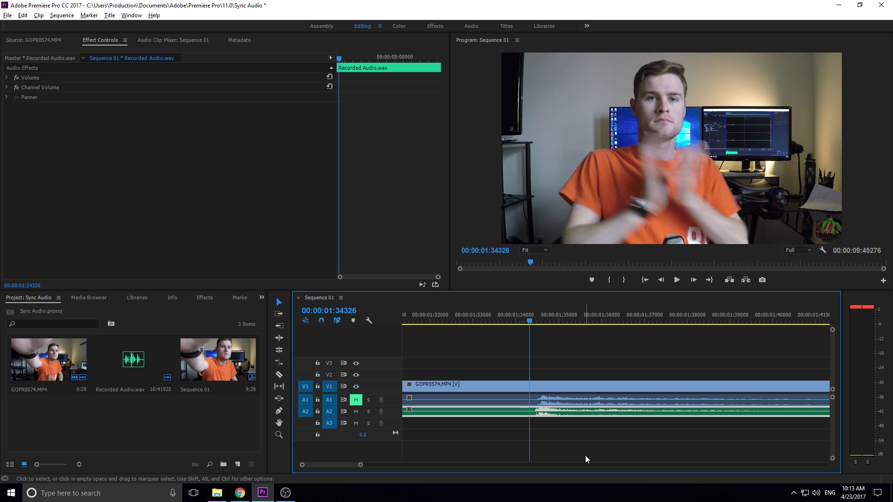
{"action": "scroll", "coordinate": [537, 432], "scroll_direction": "up", "scroll_amount": 4, "text": "alt"}
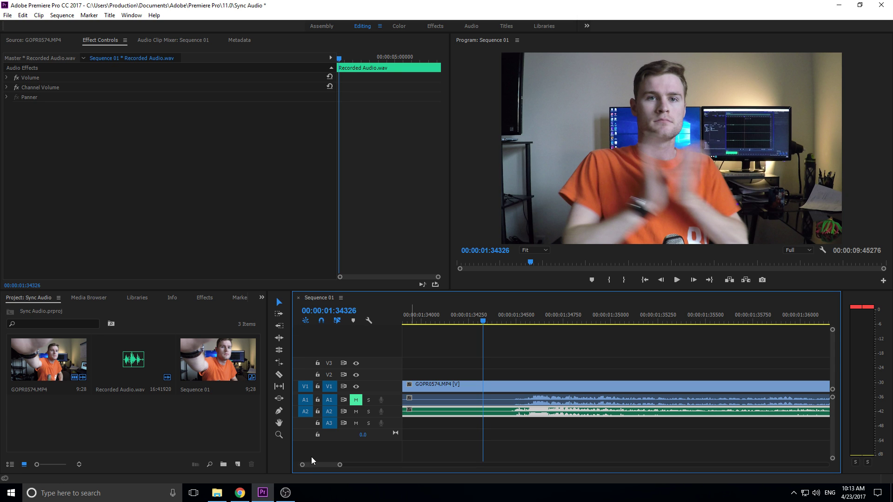
- Refit the view around the synced clips and set the playhead near 00:00:04:42306
{"action": "left_click_drag", "start_coordinate": [311, 464], "coordinate": [323, 468]}
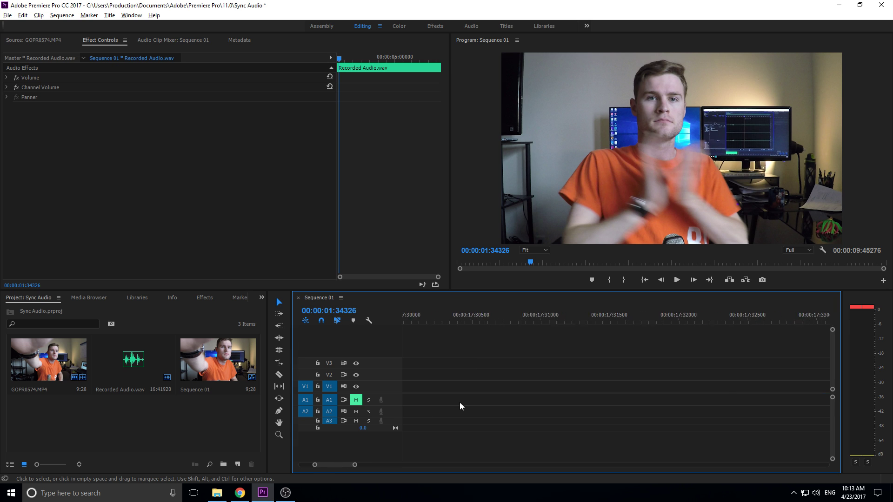
{"action": "key", "text": "minus"}
{"action": "key", "text": "minus"}
{"action": "key", "text": "minus"}
{"action": "key", "text": "minus"}
{"action": "key", "text": "minus"}
{"action": "key", "text": "minus"}
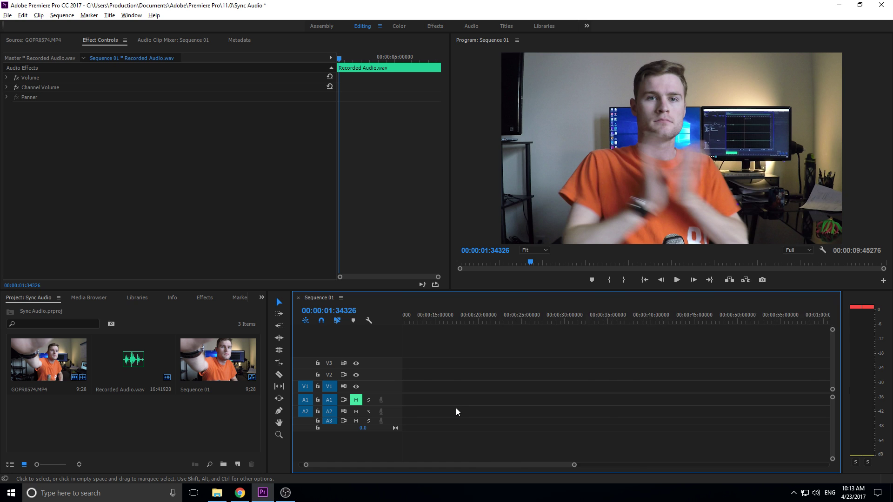
{"action": "key", "text": "equal"}
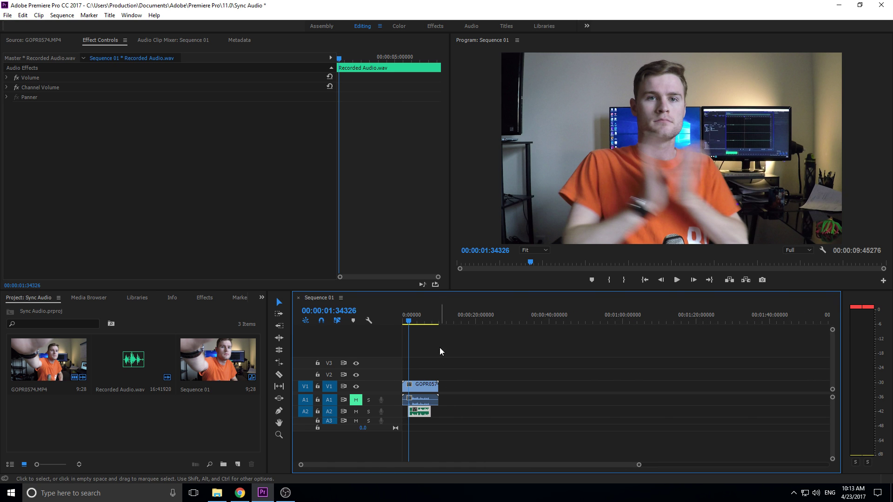
{"action": "left_click", "coordinate": [423, 321]}
{"action": "key", "text": "equal"}
{"action": "key", "text": "equal"}
{"action": "key", "text": "equal"}
{"action": "key", "text": "equal"}
{"action": "key", "text": "equal"}
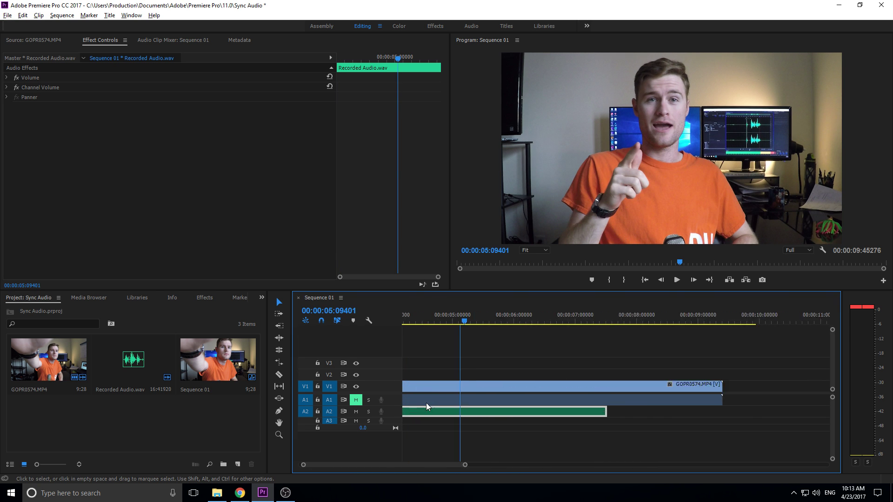
{"action": "key", "text": "equal"}
{"action": "key", "text": "alt"}
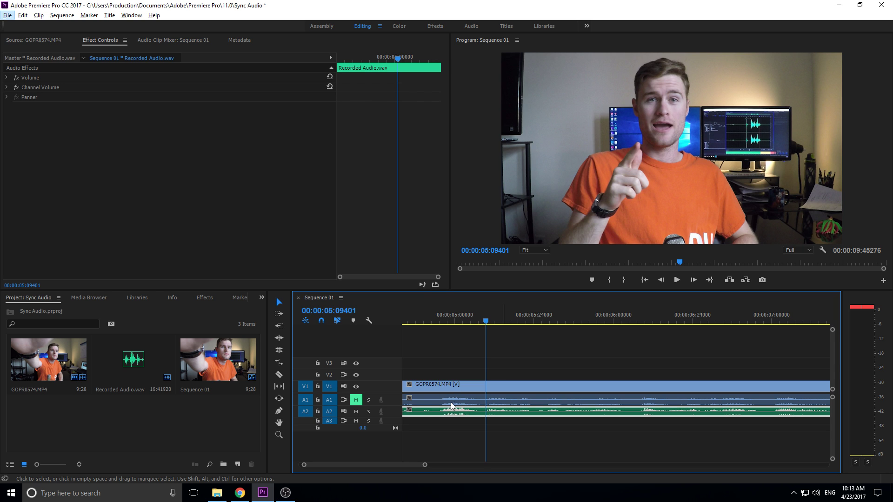
- Play the sequence from 04:42306 to confirm GOPR0574.MP4 and Recorded Audio.wav stay in sync
{"action": "left_click", "coordinate": [436, 318]}
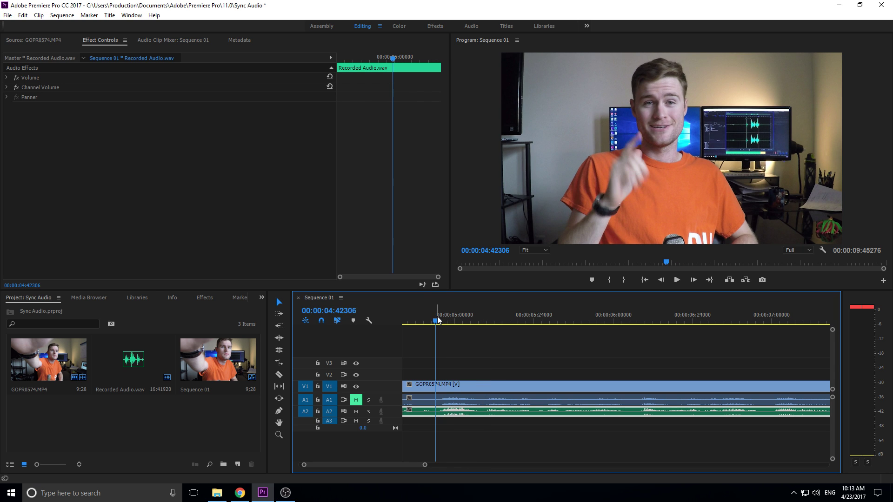
{"action": "key", "text": "space"}
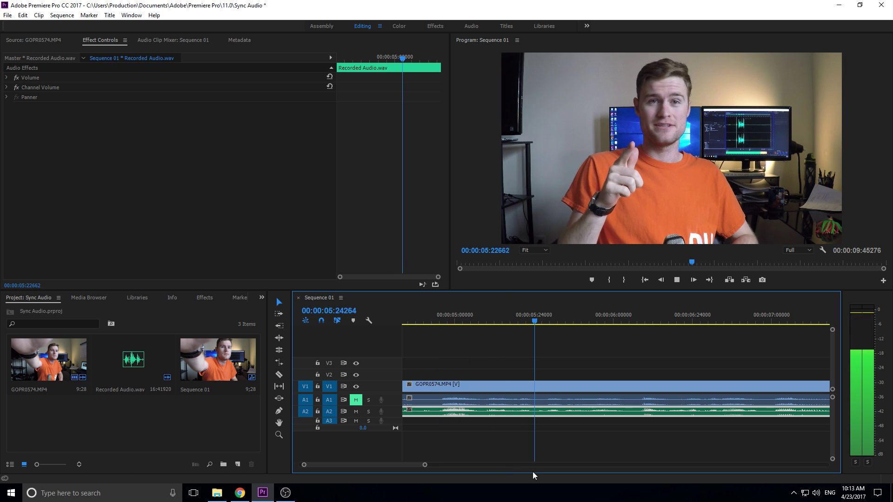
{"action": "key", "text": "space"}
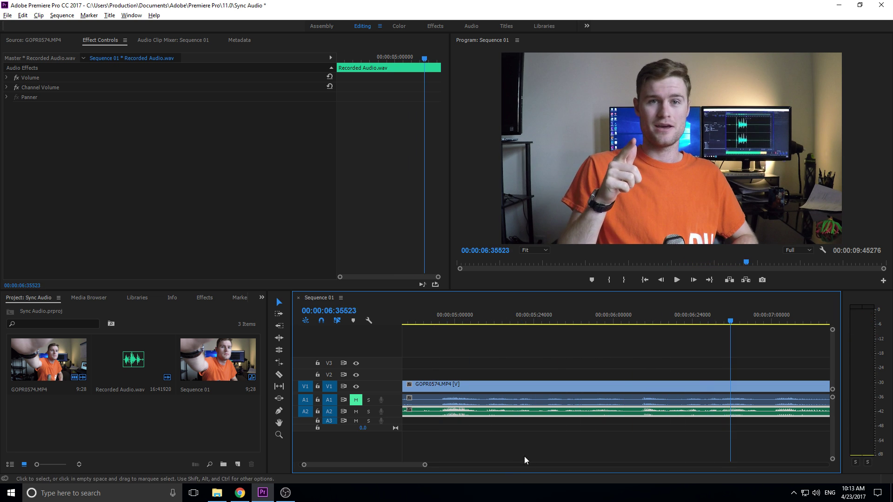
{"action": "scroll", "coordinate": [525, 461], "scroll_direction": "down", "scroll_amount": 8}
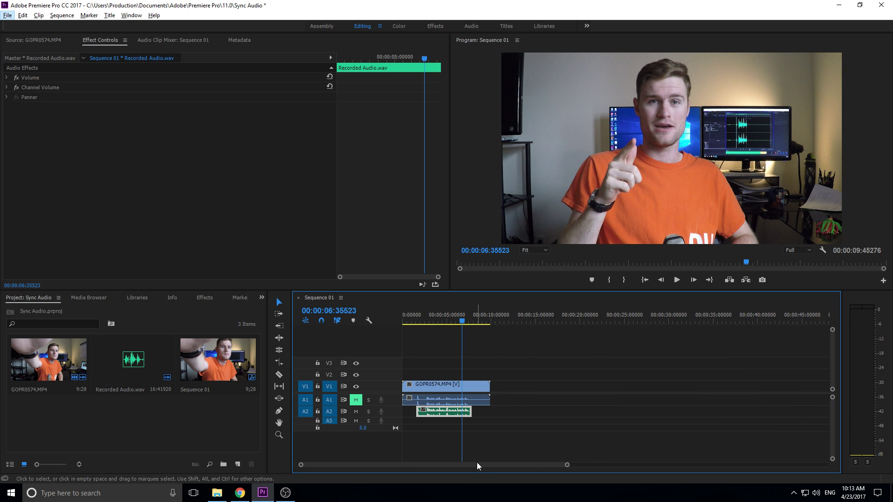
{"action": "key", "text": "alt"}
{"action": "right_click", "coordinate": [504, 319]}
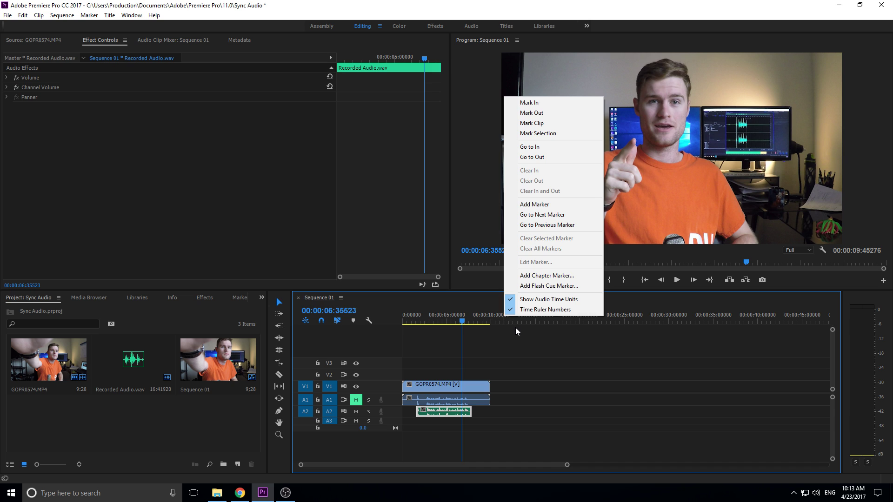
{"action": "left_click", "coordinate": [515, 329]}
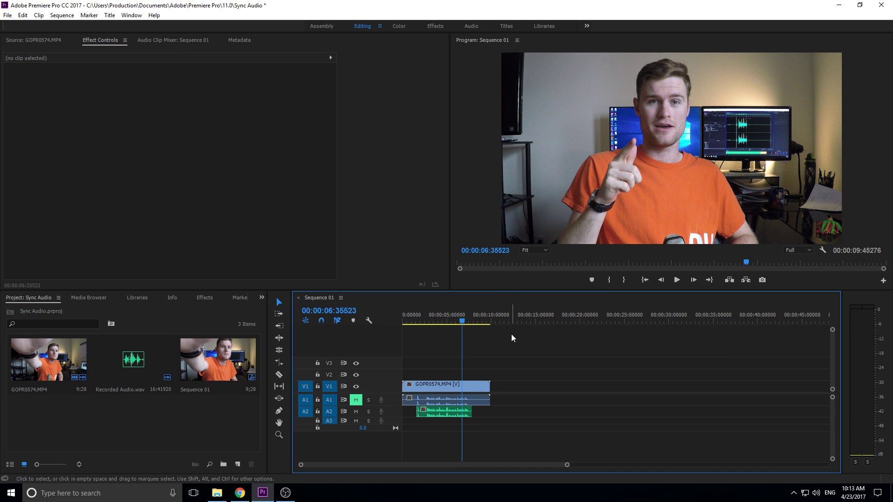